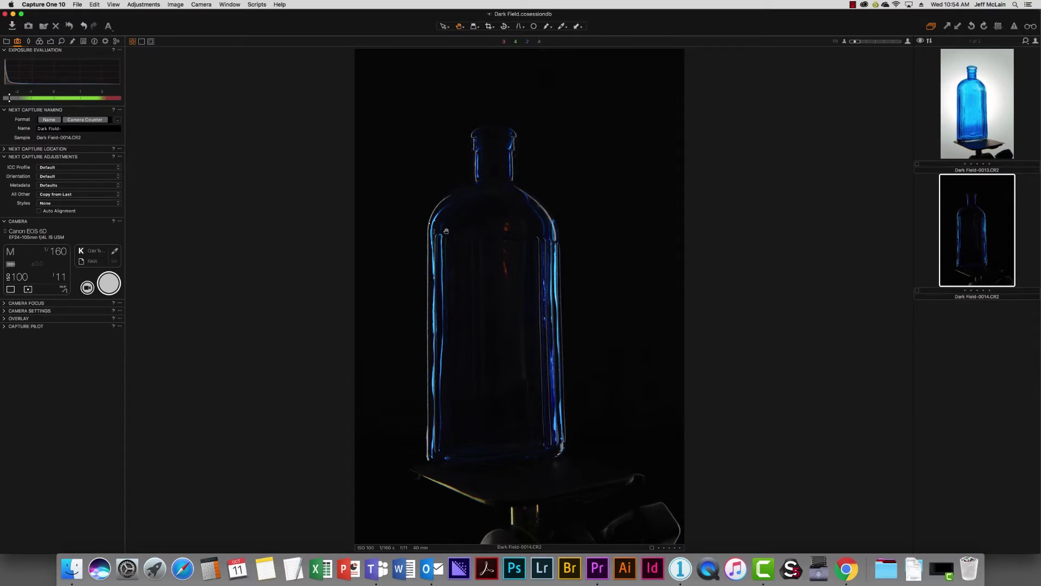
left_click(428, 221)
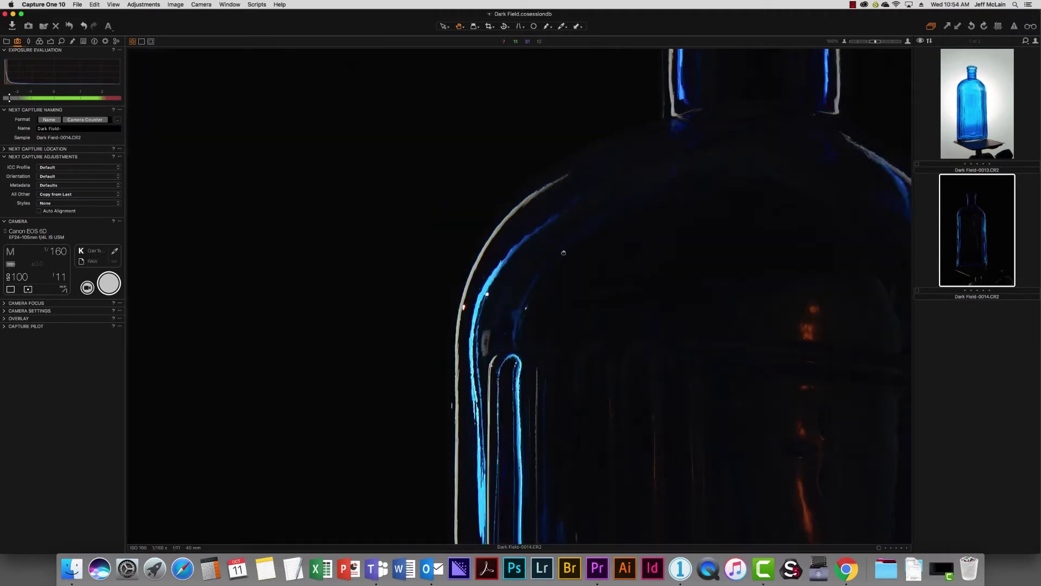
left_click_drag(564, 252, 692, 366)
left_click_drag(754, 328, 506, 327)
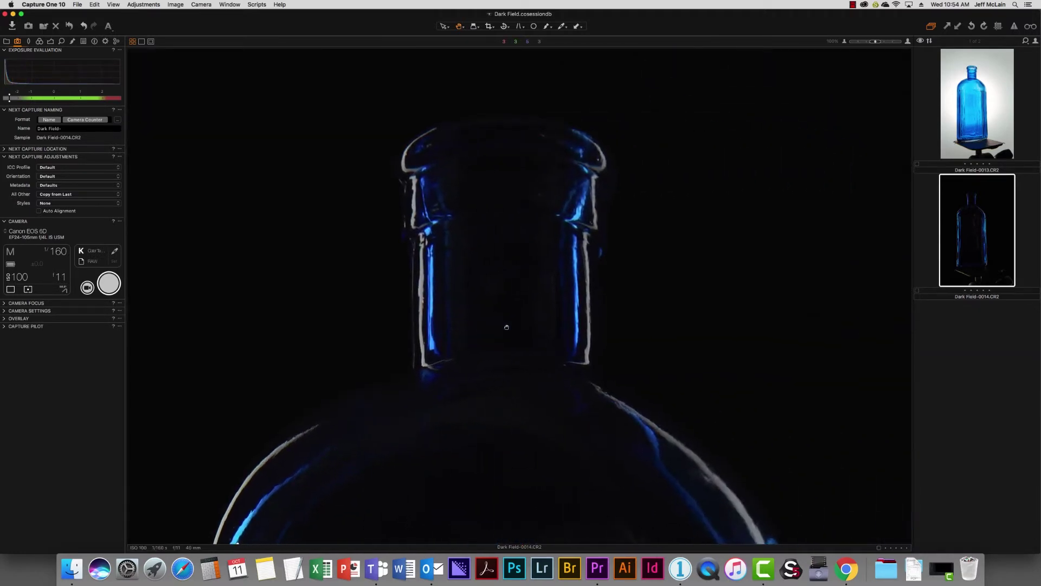
left_click_drag(616, 384, 565, 199)
scroll(701, 406, "down", 10)
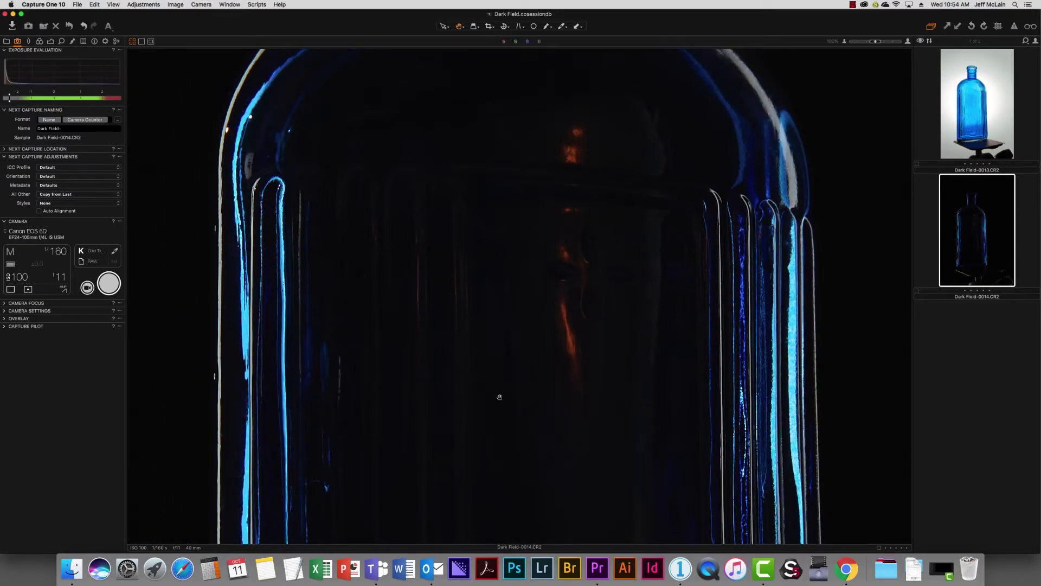
left_click_drag(626, 397, 610, 320)
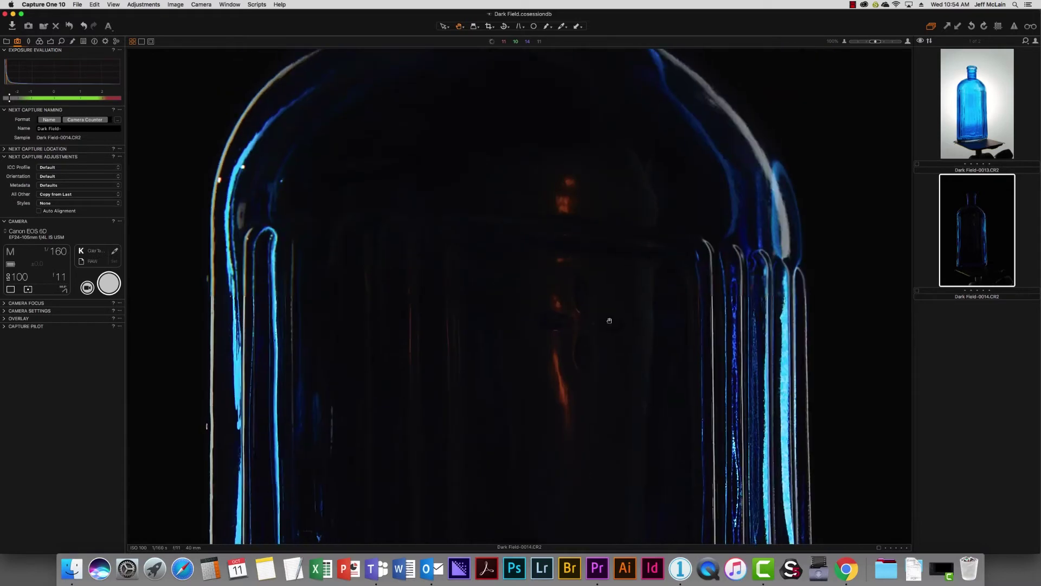
left_click_drag(569, 368, 720, 303)
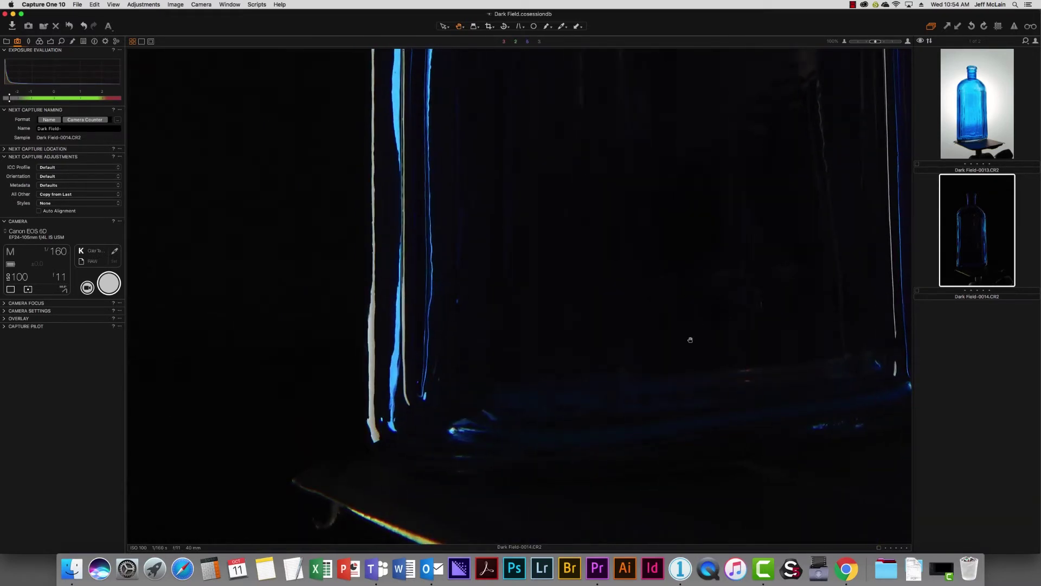
left_click_drag(690, 339, 692, 343)
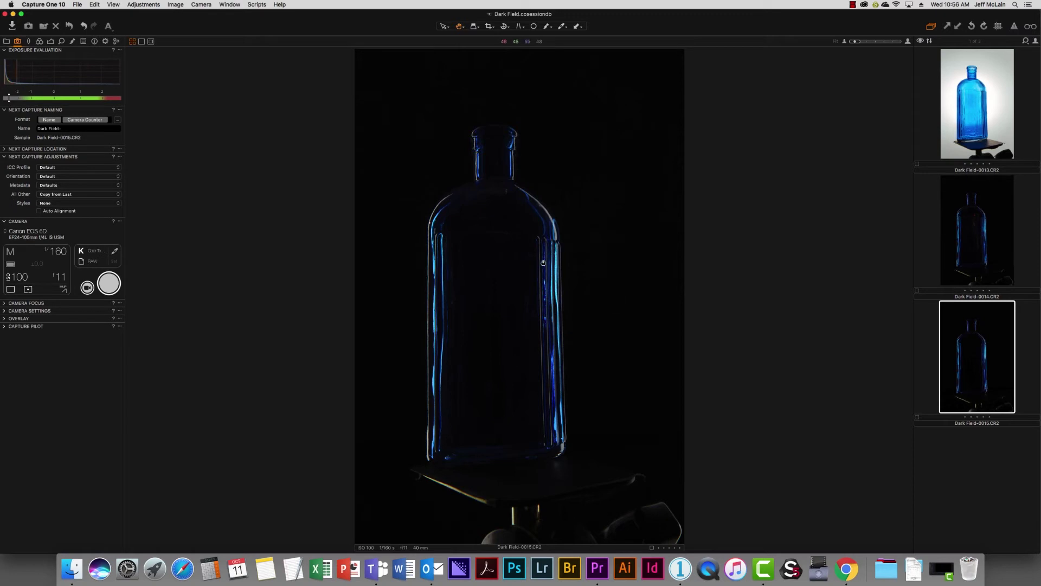
left_click(497, 180)
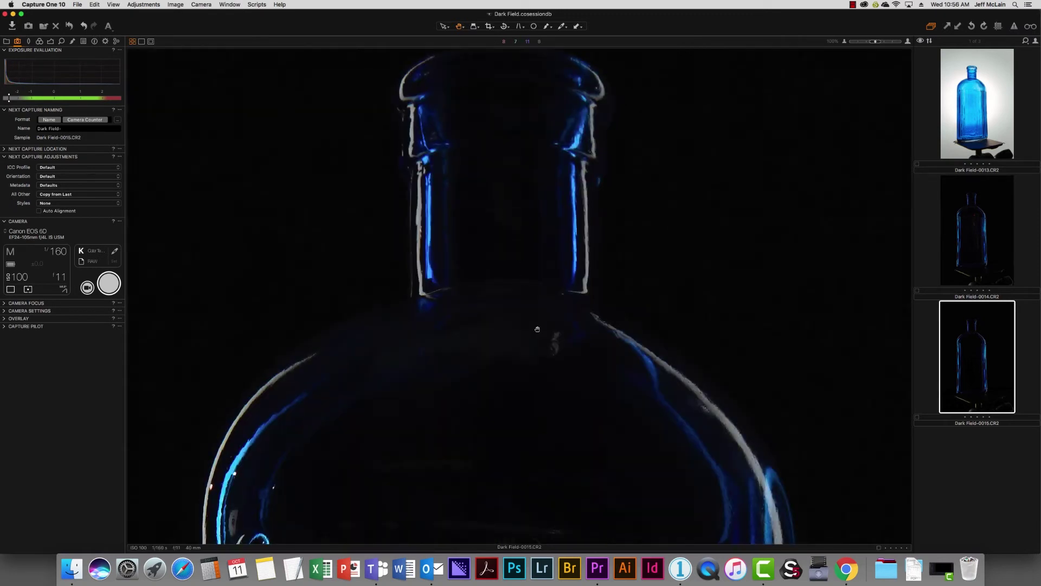
scroll(545, 418, "down", 10)
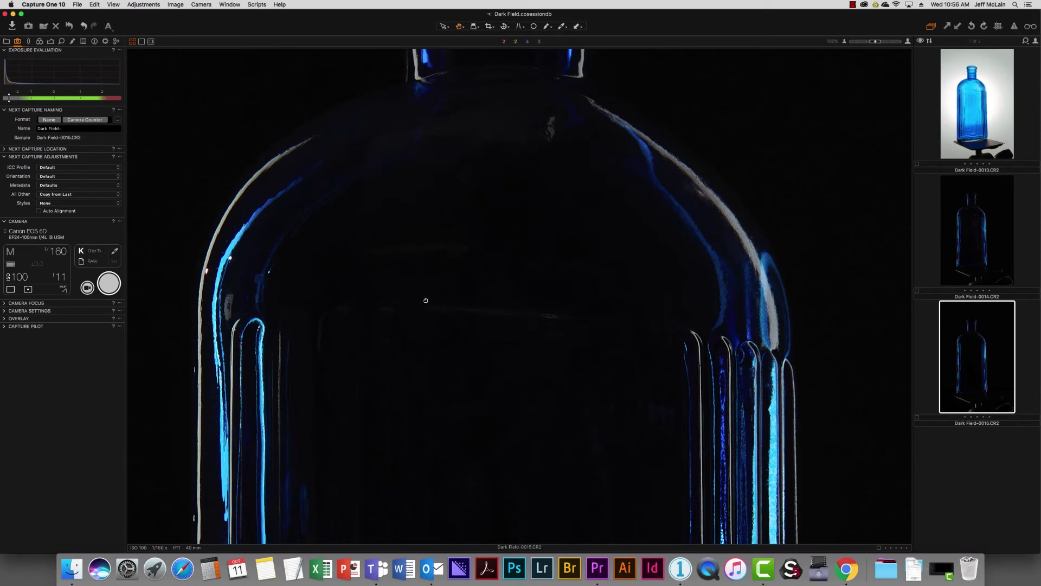
scroll(426, 300, "down", 8)
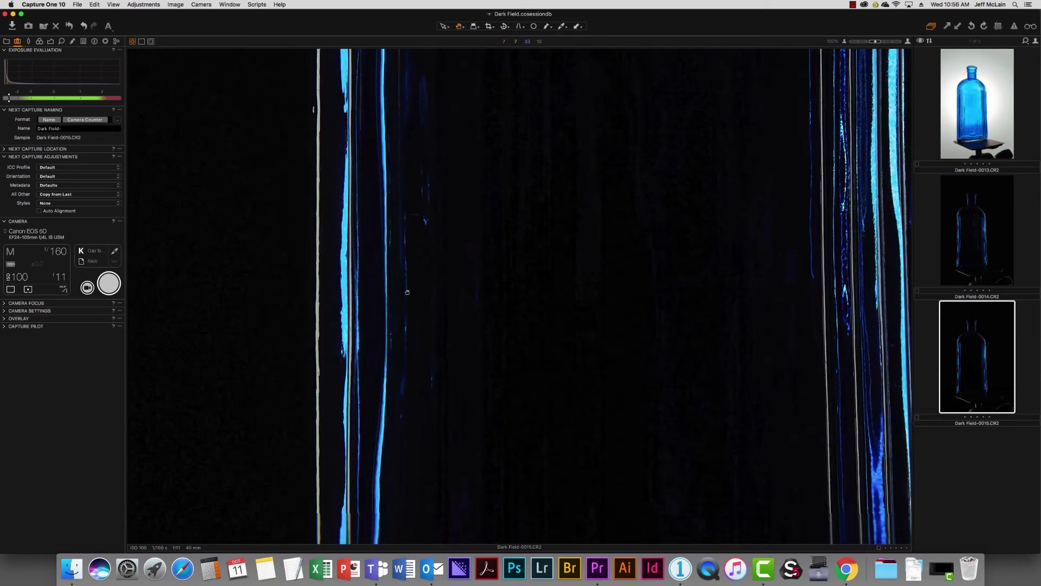
scroll(407, 292, "down", 10)
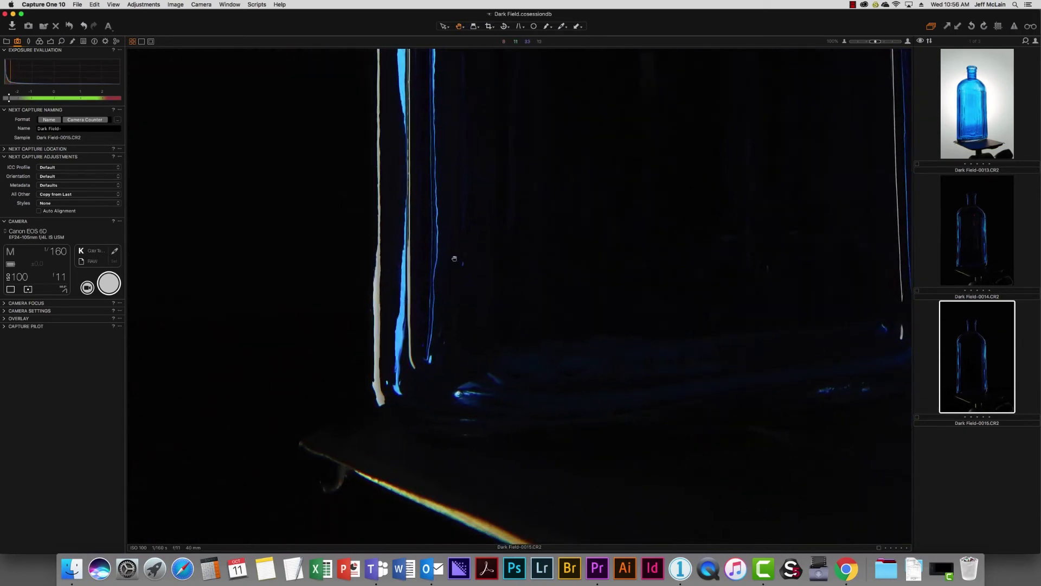
scroll(439, 266, "up", 5)
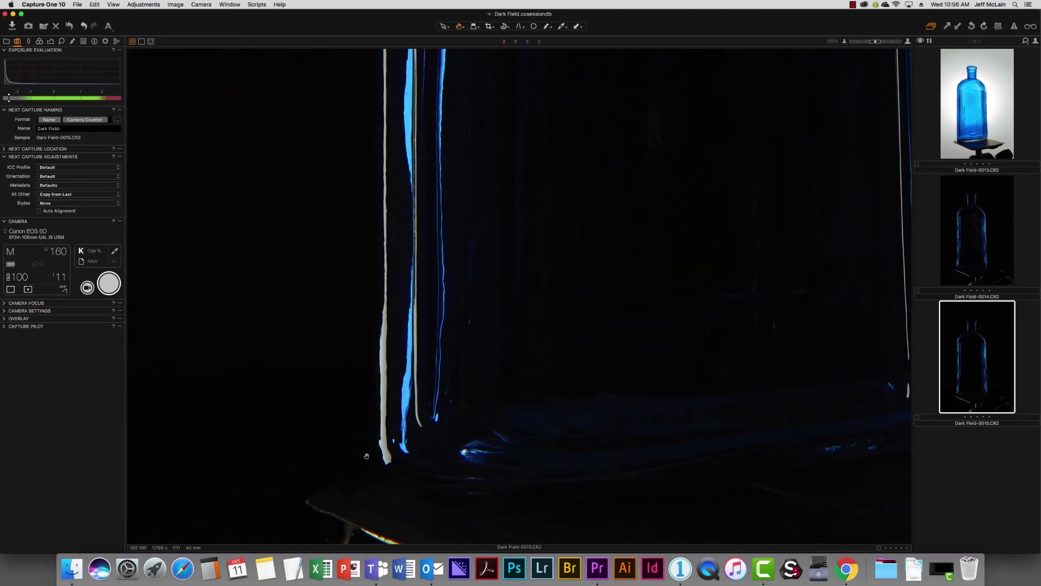
scroll(581, 359, "right", 8)
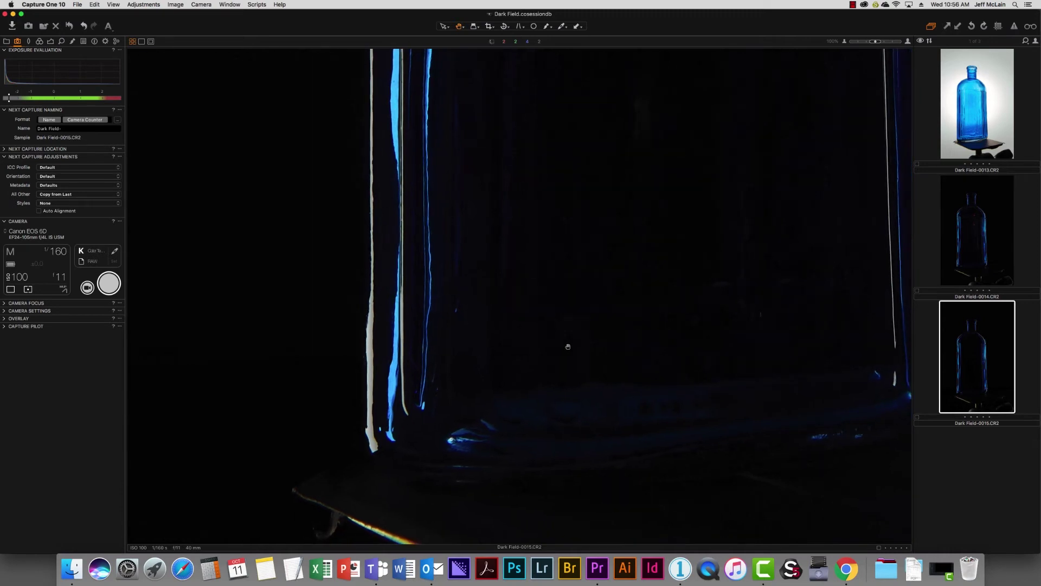
scroll(465, 310, "left", 6)
scroll(465, 311, "up", 3)
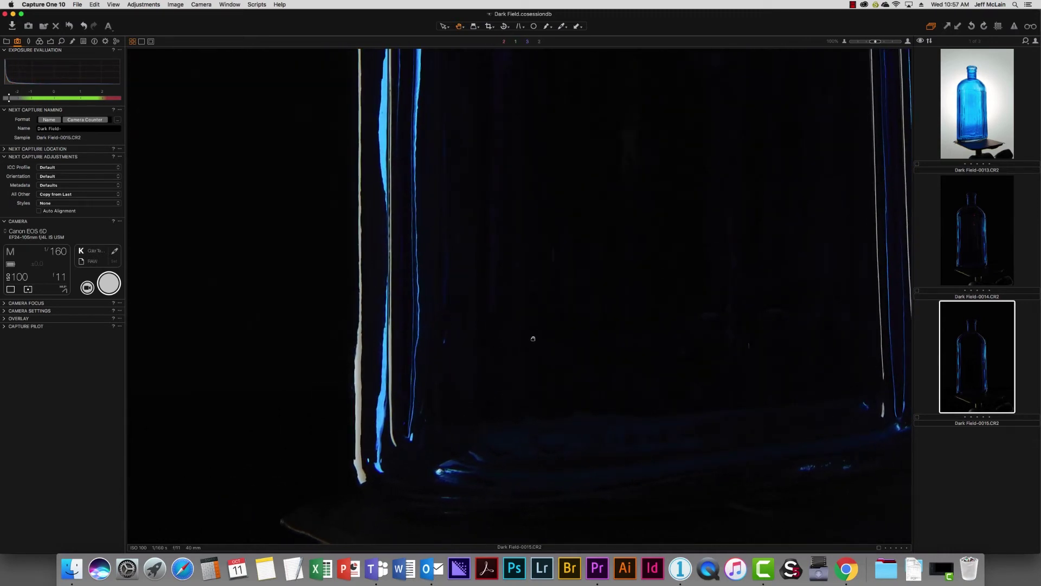
scroll(533, 338, "right", 20)
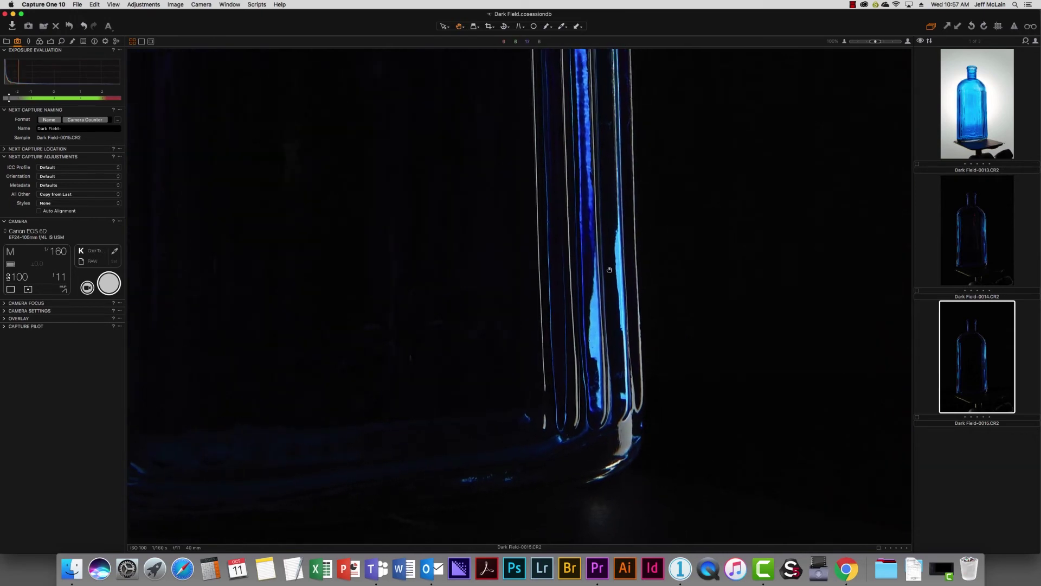
scroll(609, 269, "left", 7)
scroll(609, 270, "up", 3)
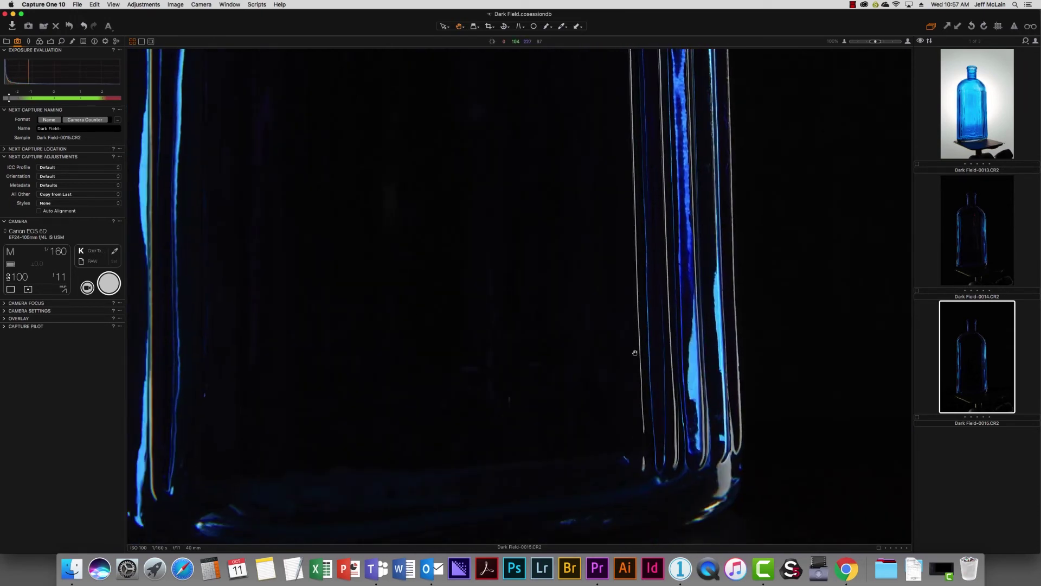
scroll(635, 352, "up", 10)
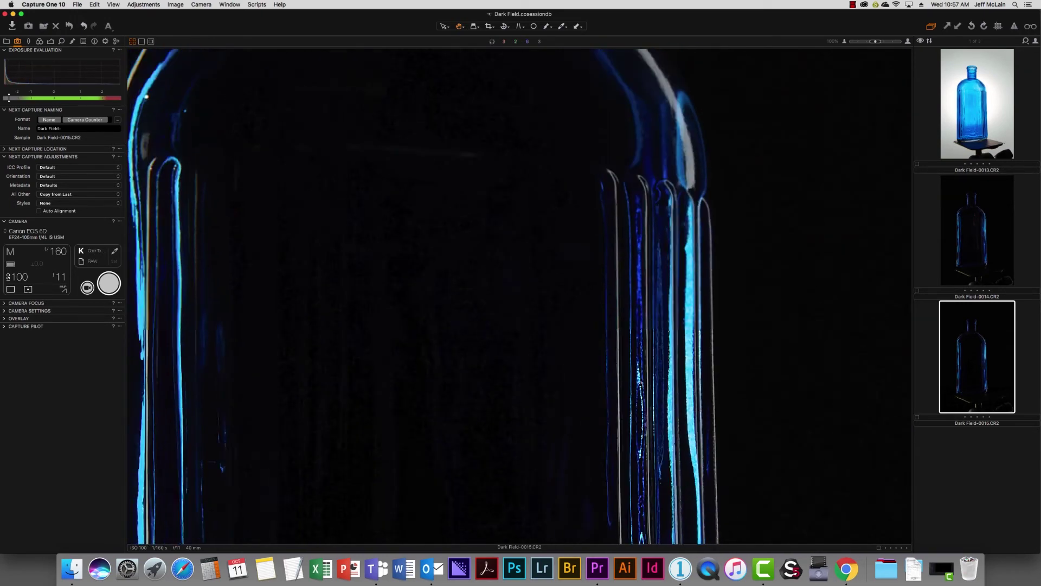
scroll(640, 383, "down", 4)
scroll(641, 357, "up", 15)
scroll(641, 357, "left", 4)
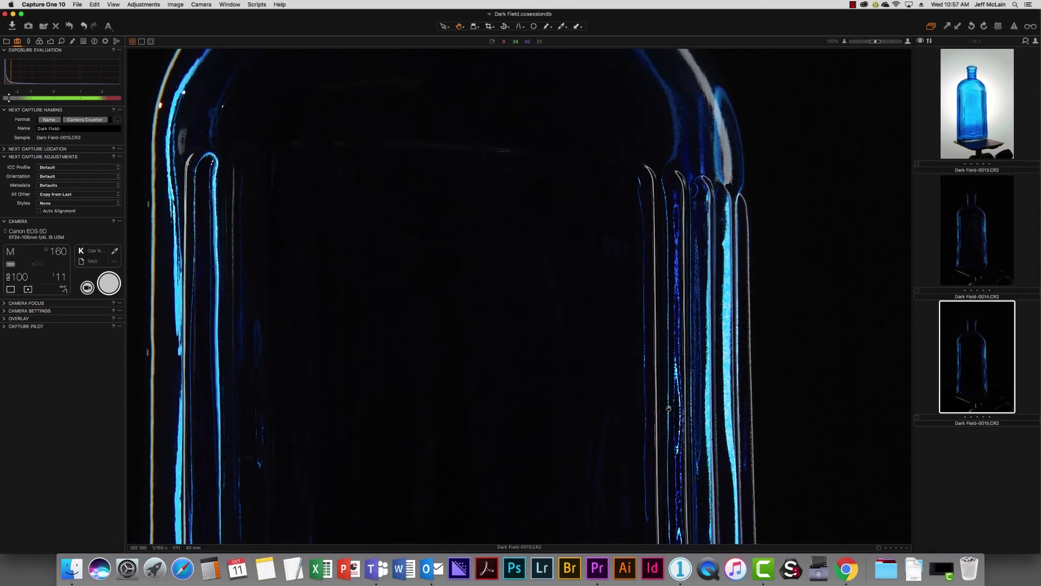
scroll(594, 410, "up", 3)
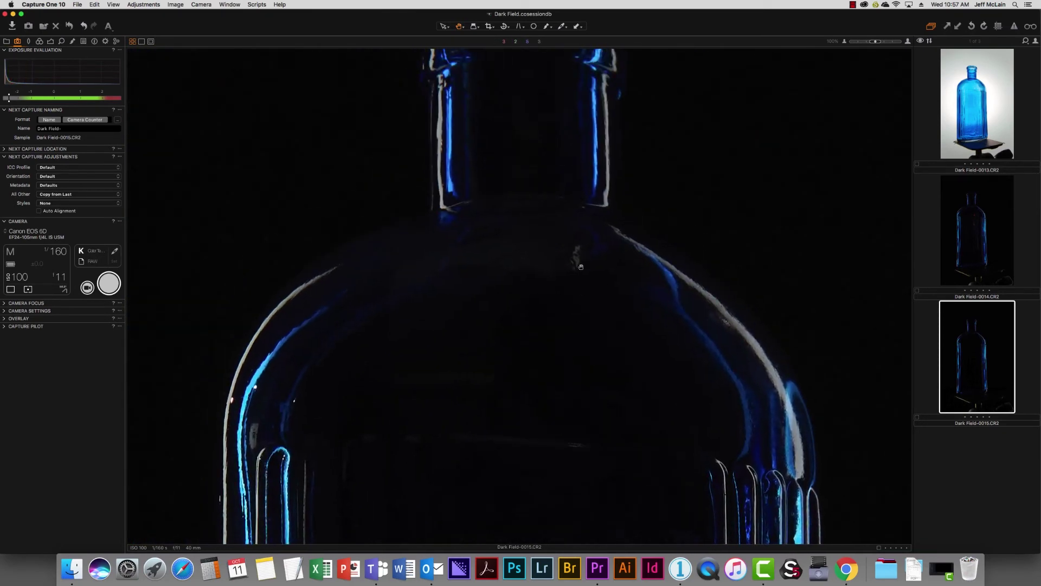
key("super+0")
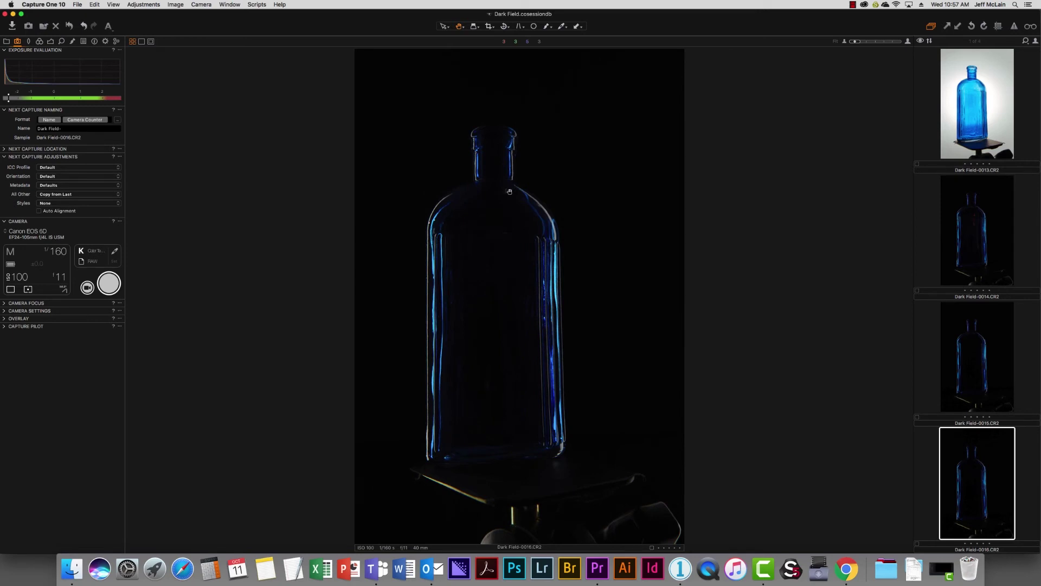
left_click(986, 378)
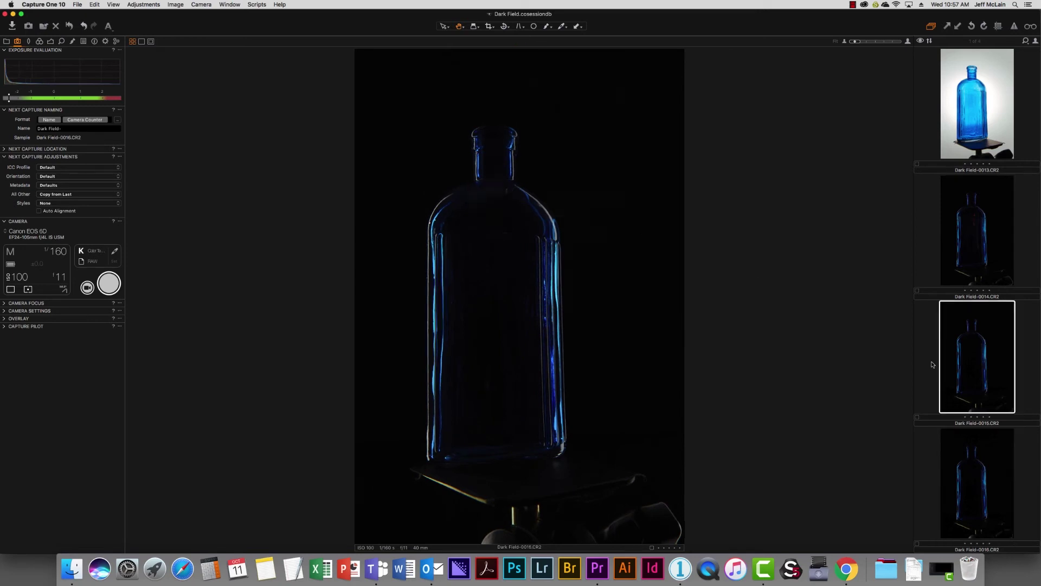
left_click(478, 191)
left_click_drag(558, 314, 561, 265)
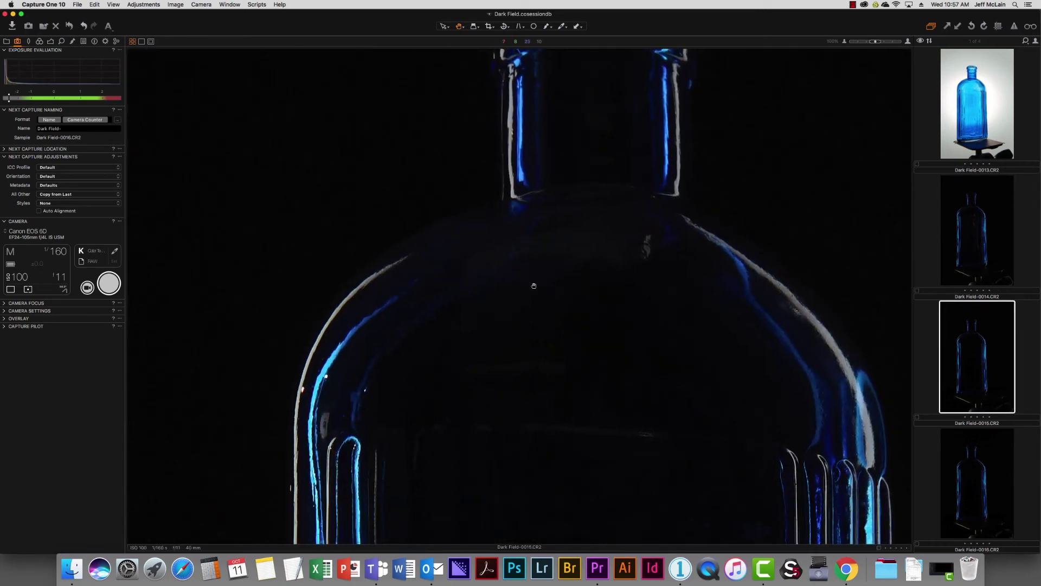
left_click(976, 458)
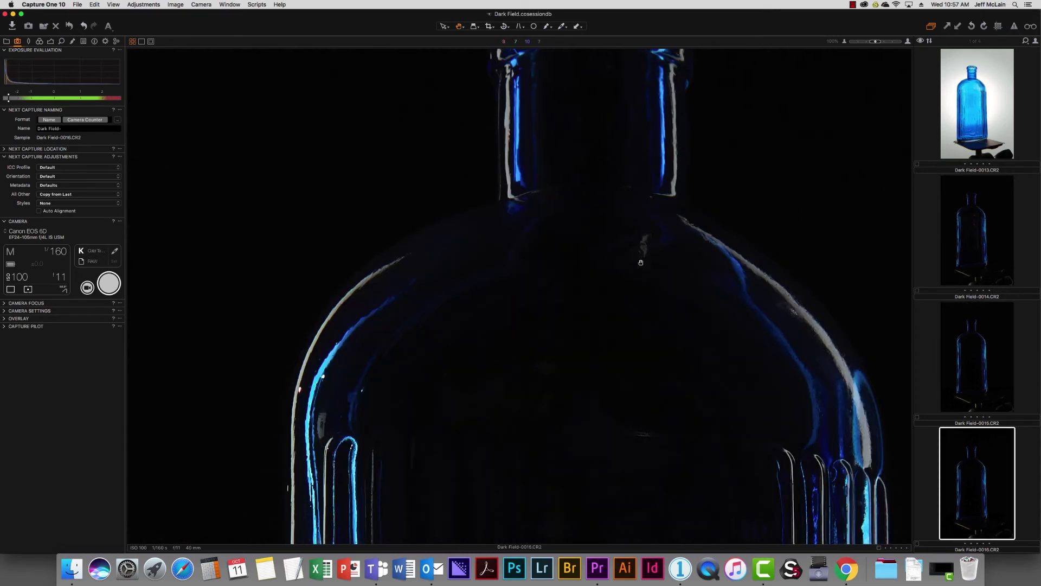
scroll(644, 406, "down", 10)
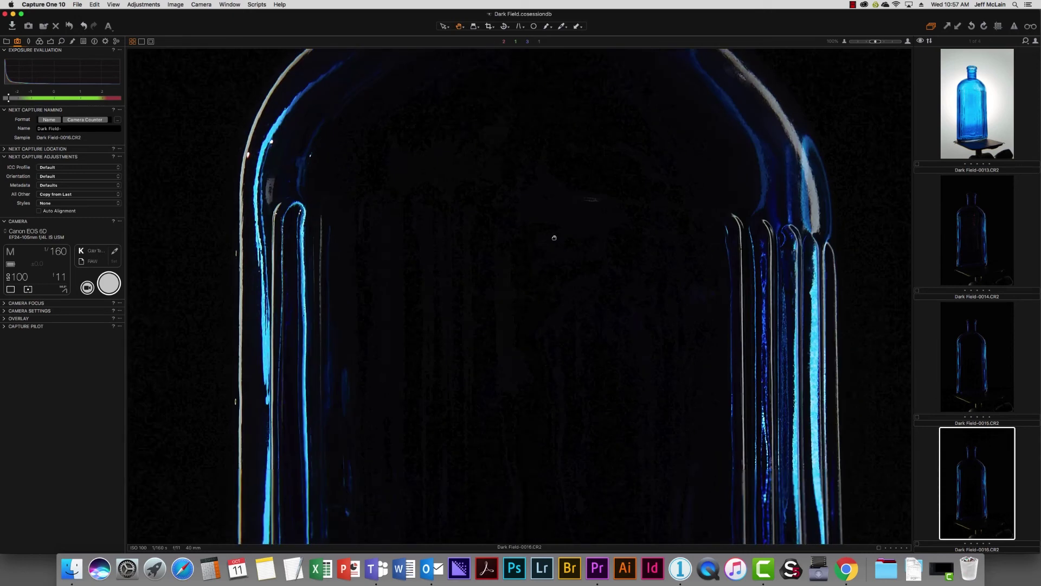
scroll(578, 388, "down", 10)
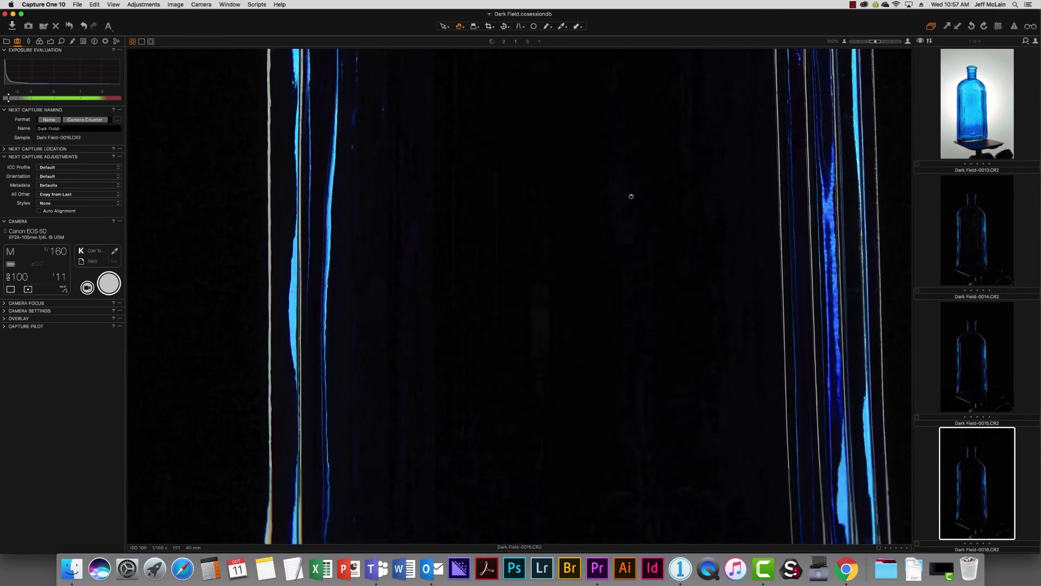
scroll(653, 329, "down", 4)
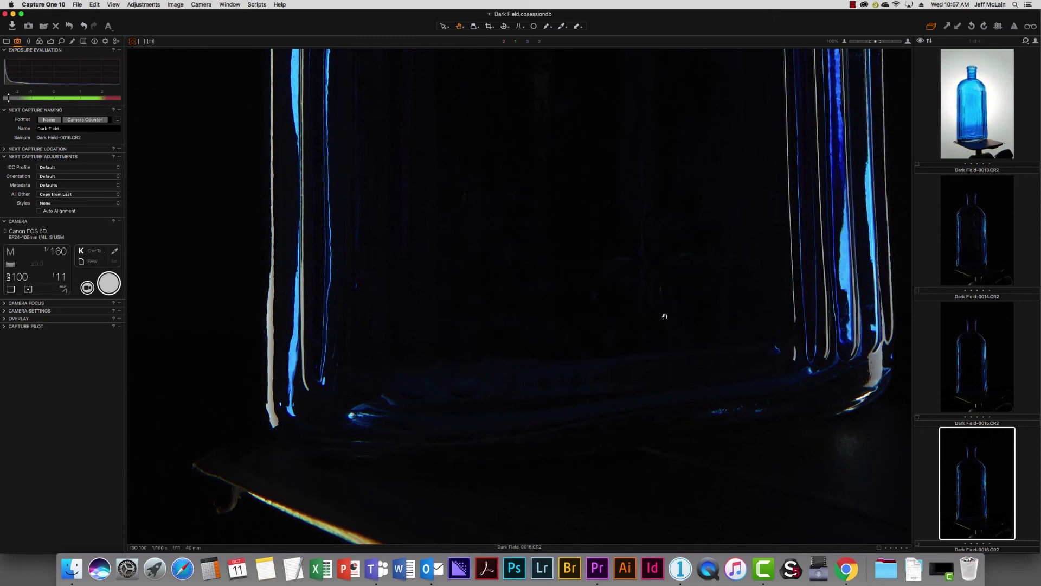
double_click(875, 413)
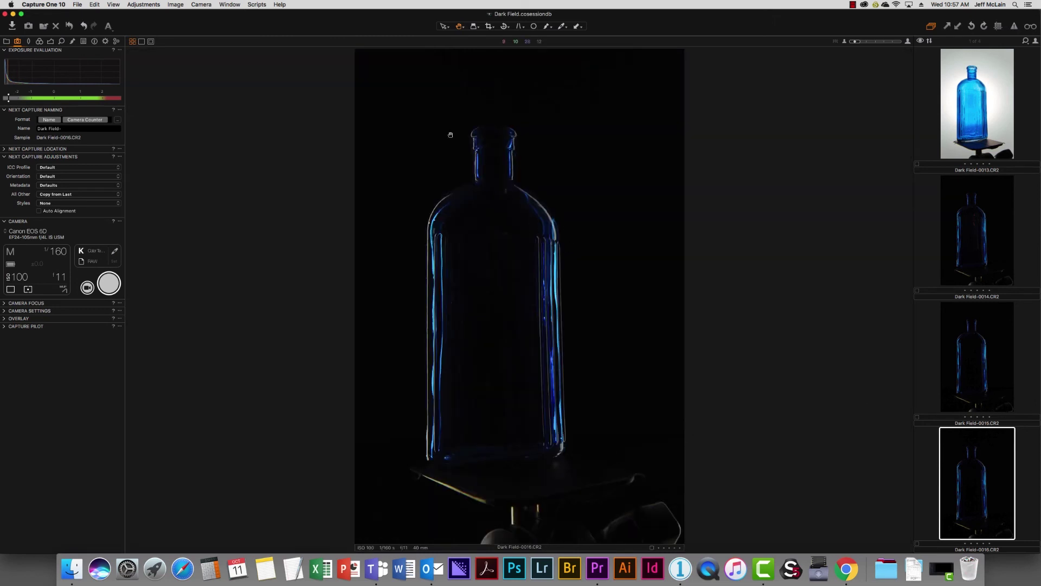
Apply an unconstrained crop to Dark Field-0016, framing the blue bottle tightly and cutting most of the stand
left_click(491, 27)
left_click(503, 47)
left_click_drag(373, 107, 651, 476)
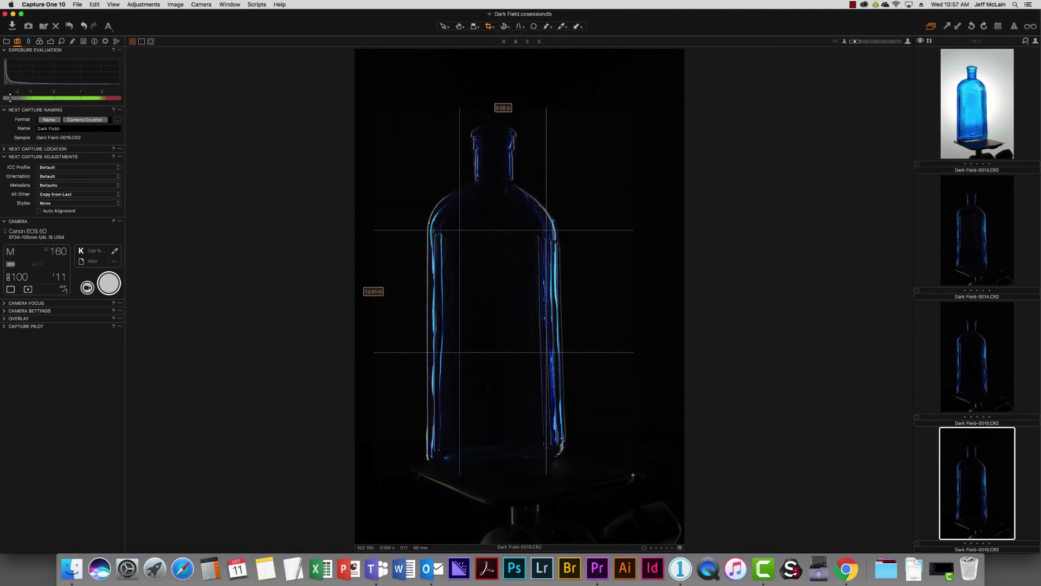
left_click(650, 443)
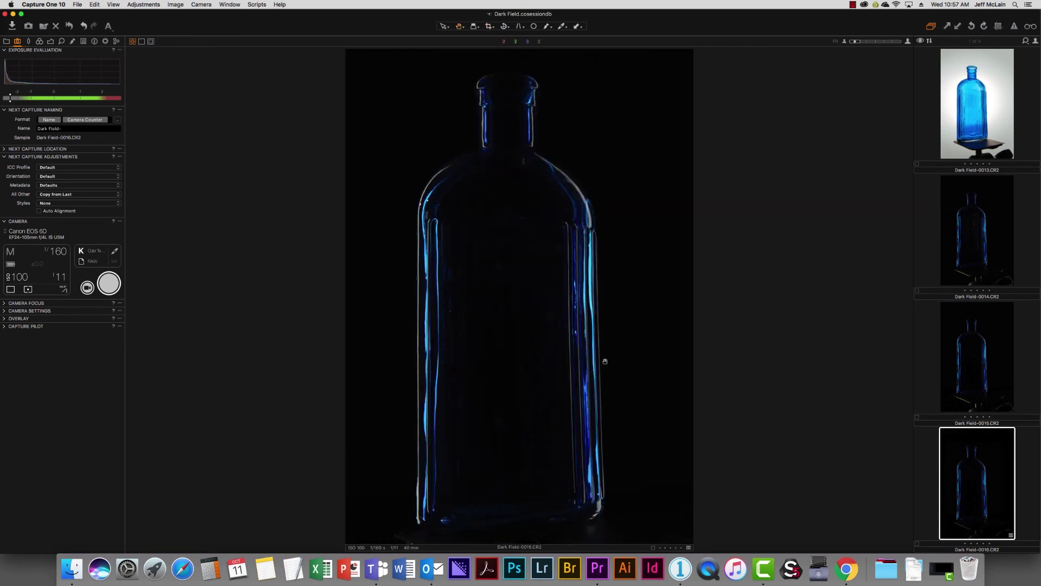
Set Contrast to 21, Exposure to 0.6 and Saturation to 20 on Dark Field-0016
left_click(51, 42)
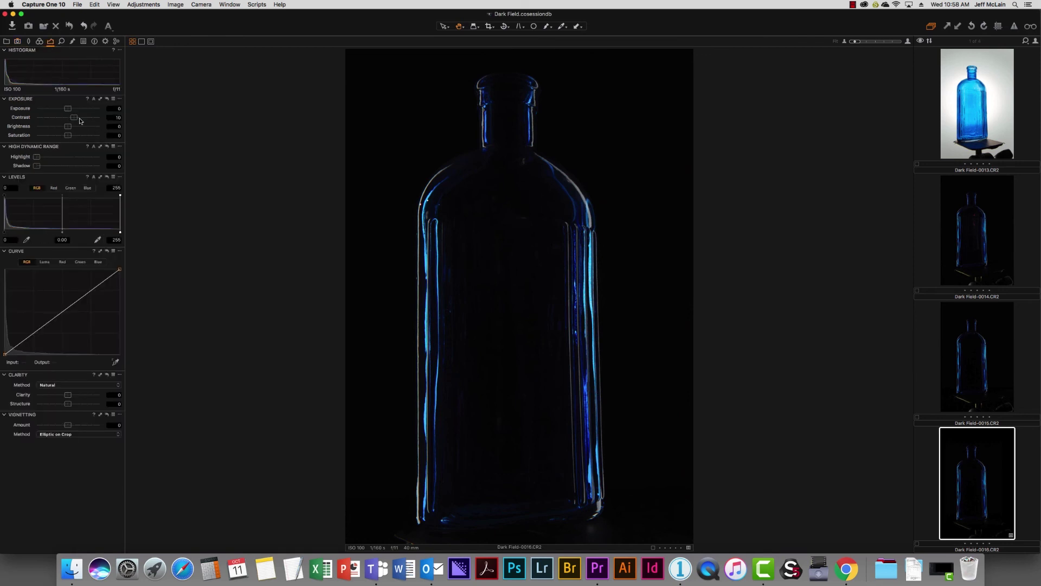
left_click_drag(80, 119, 87, 123)
left_click_drag(69, 109, 76, 110)
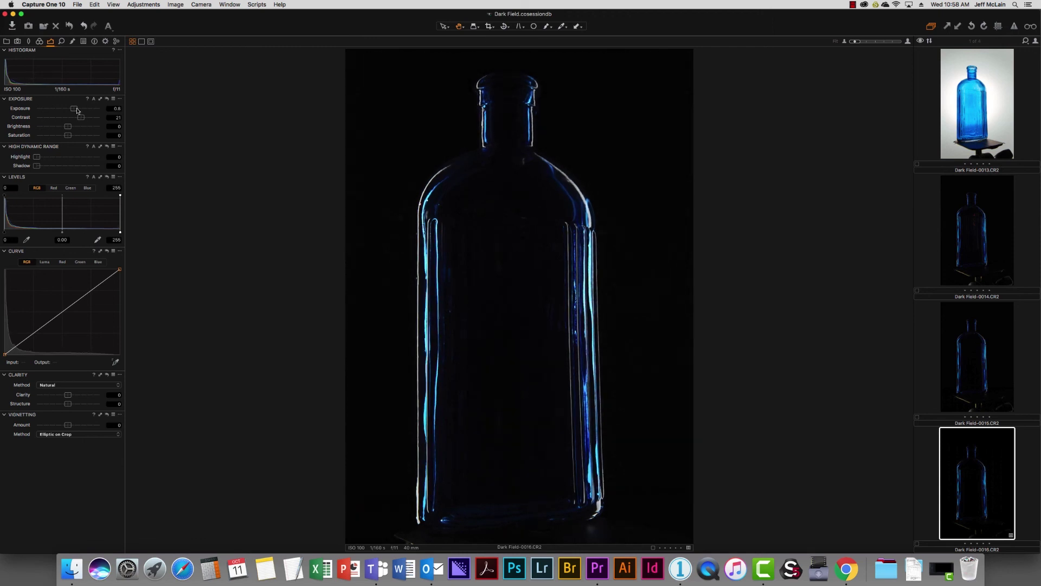
left_click_drag(69, 137, 74, 136)
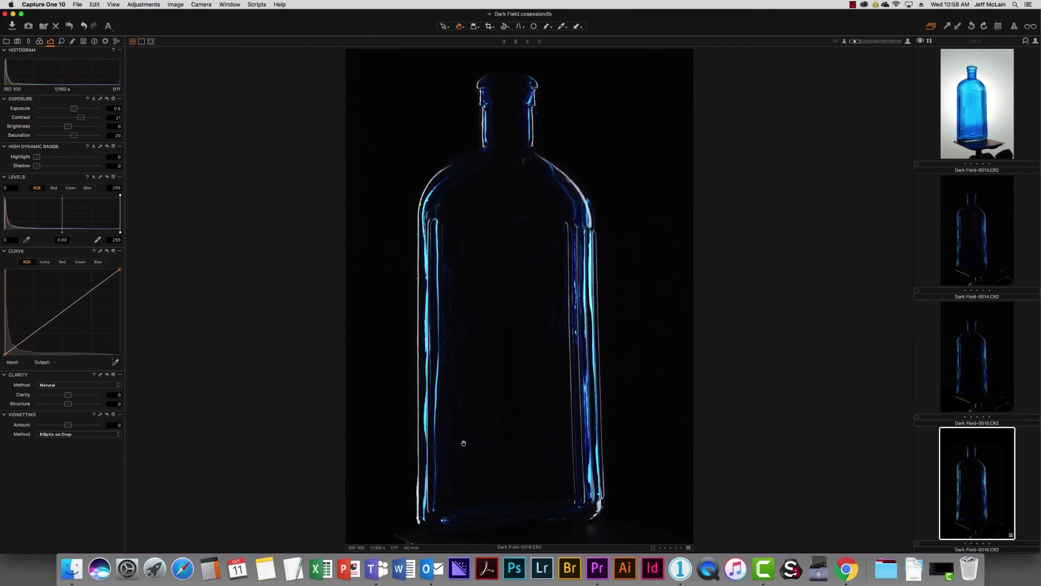